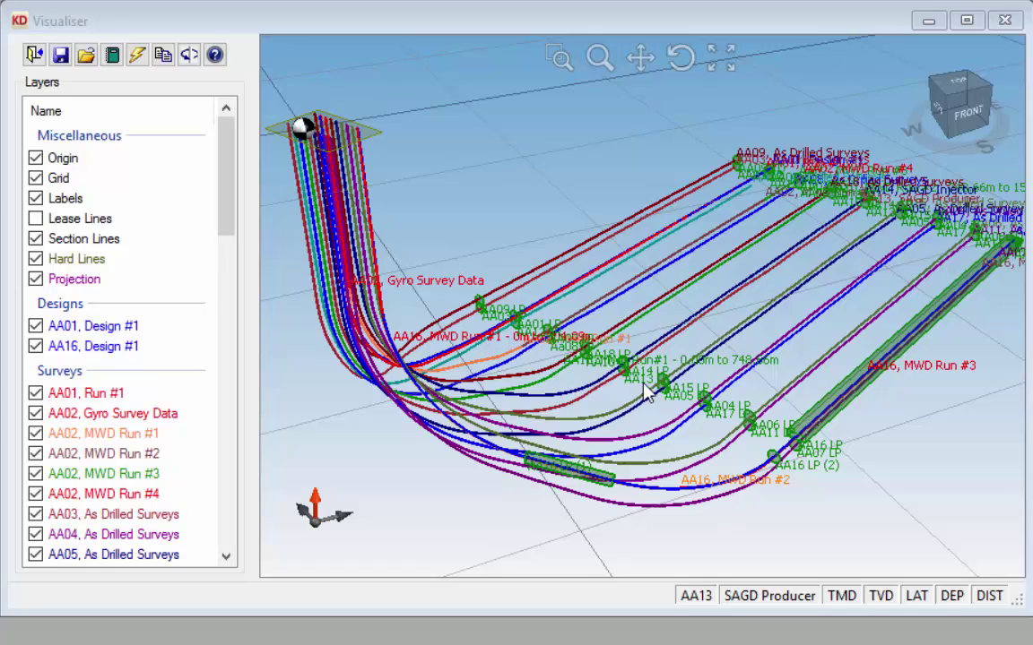
# Step: Leave the Visualiser and display the AA10 – MWD Run #2 survey table, scrolled to the top
pyautogui.scroll(5, 615, 349)
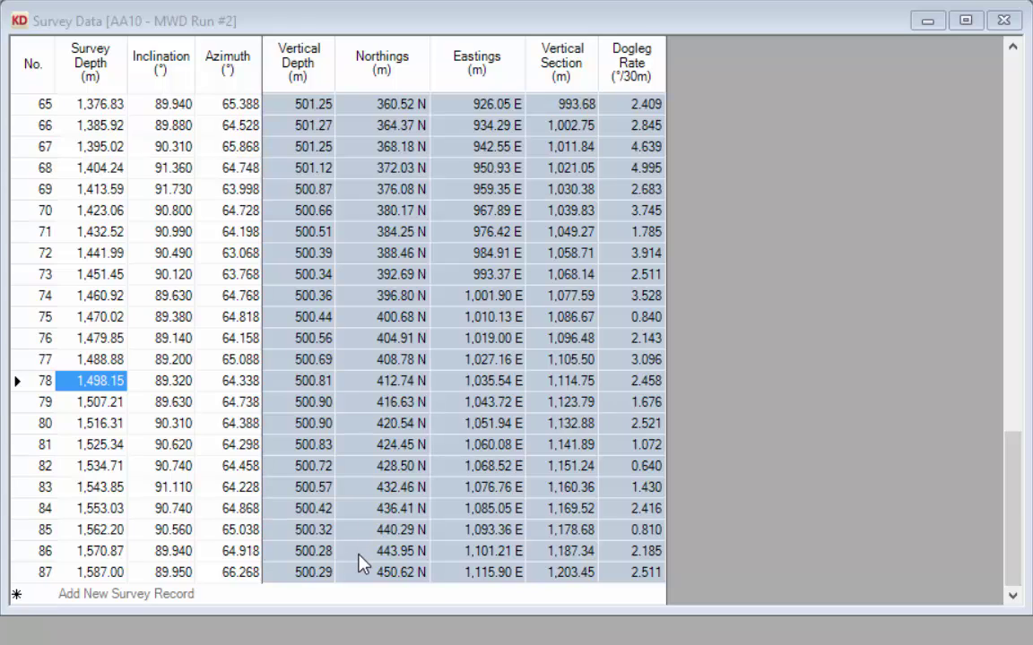
# Step: Add Closest Well Name and Closest Well Distance columns to the survey table through Edit Columns
pyautogui.rightClick(482, 70)
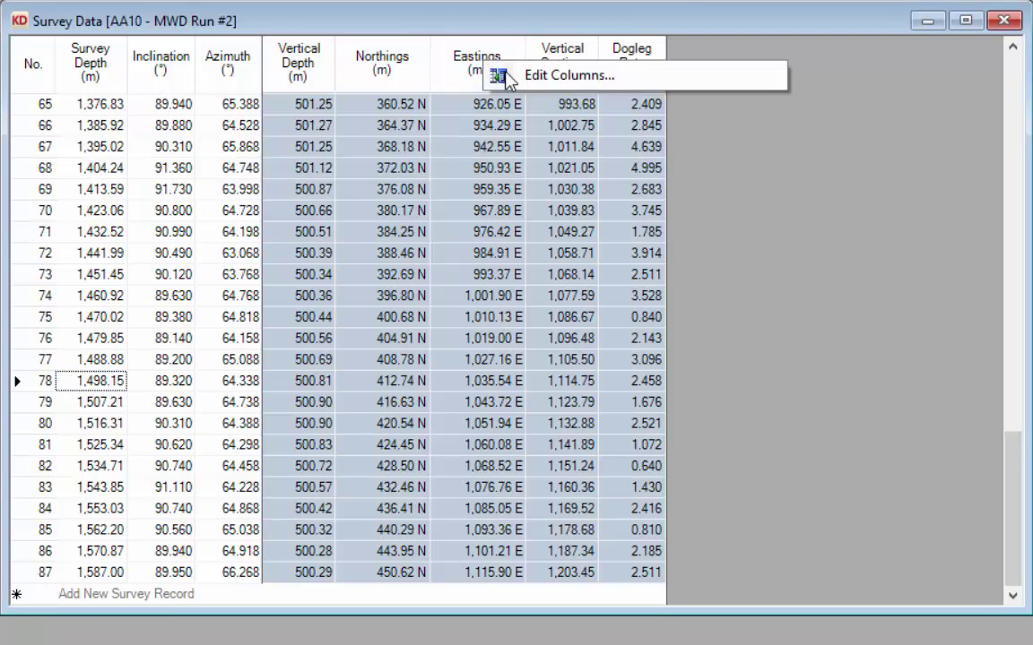
pyautogui.click(577, 79)
pyautogui.moveTo(675, 449); pyautogui.dragTo(674, 568)
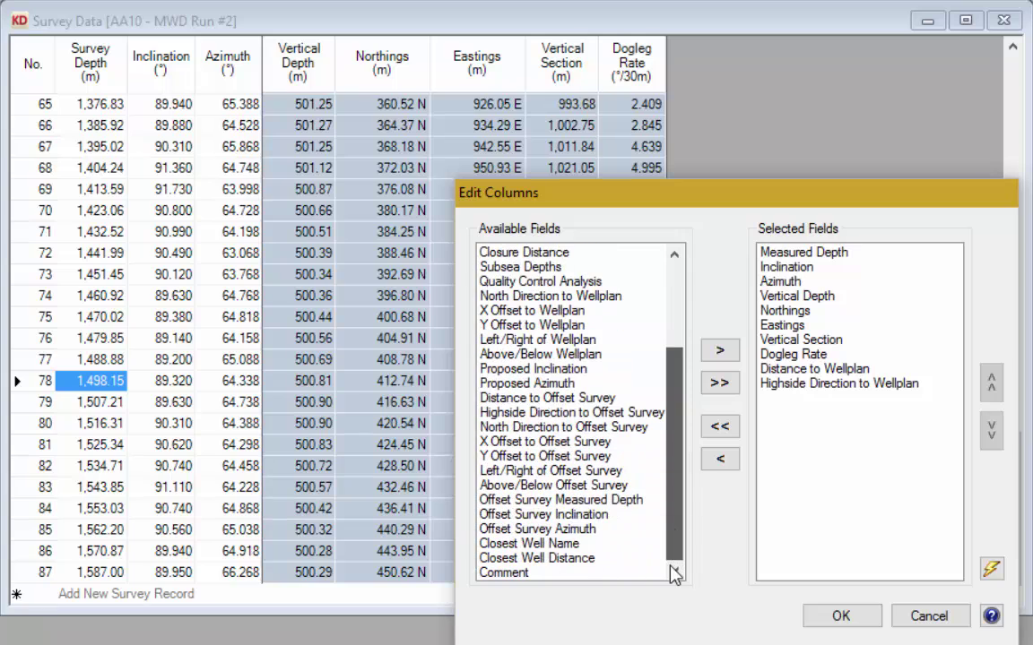
pyautogui.click(557, 544)
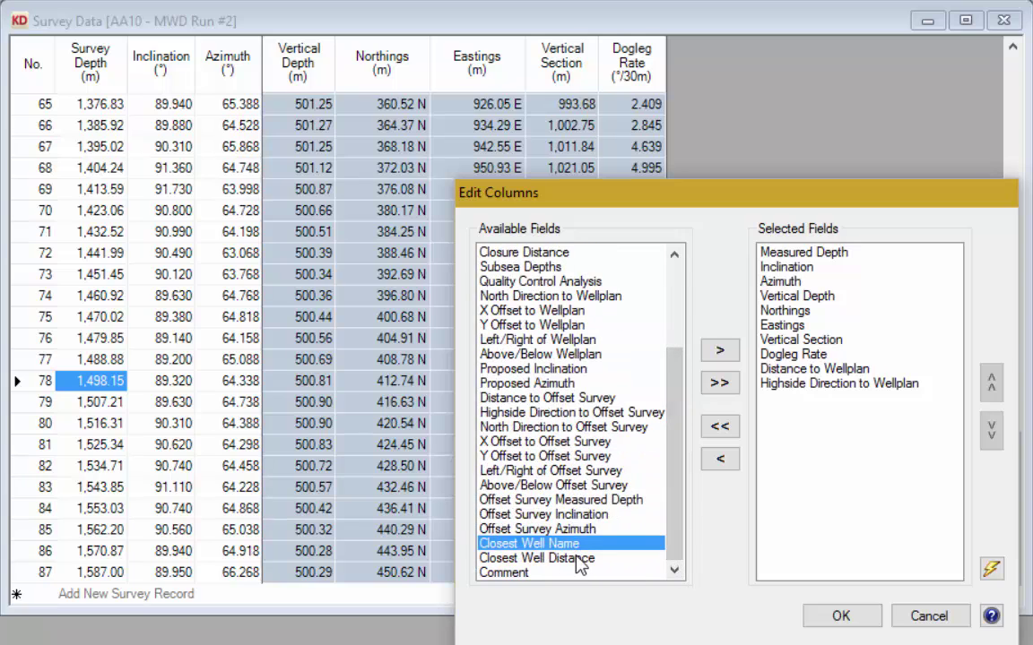
pyautogui.keyDown('shift'); pyautogui.click(578, 558); pyautogui.keyUp('shift')
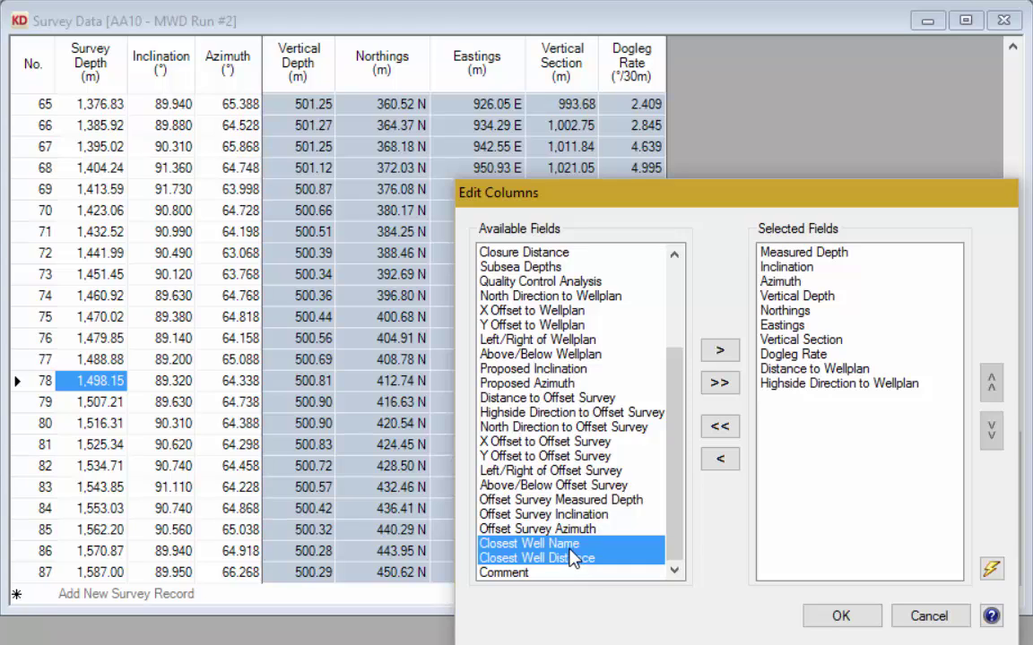
pyautogui.click(720, 351)
pyautogui.click(843, 619)
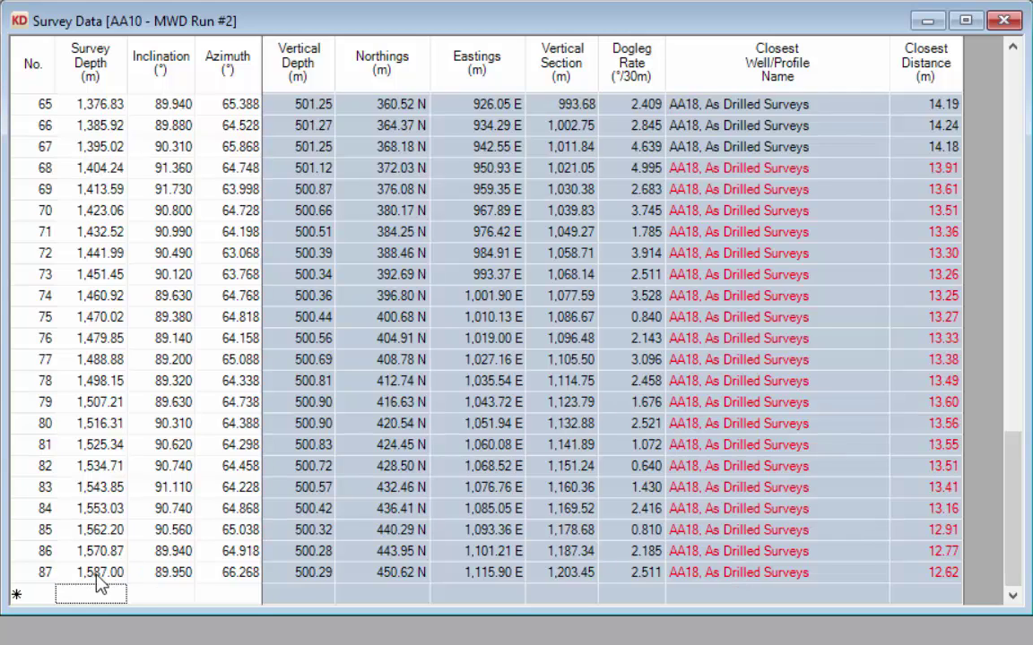
pyautogui.keyDown('shift'); pyautogui.click(729, 574); pyautogui.keyUp('shift')
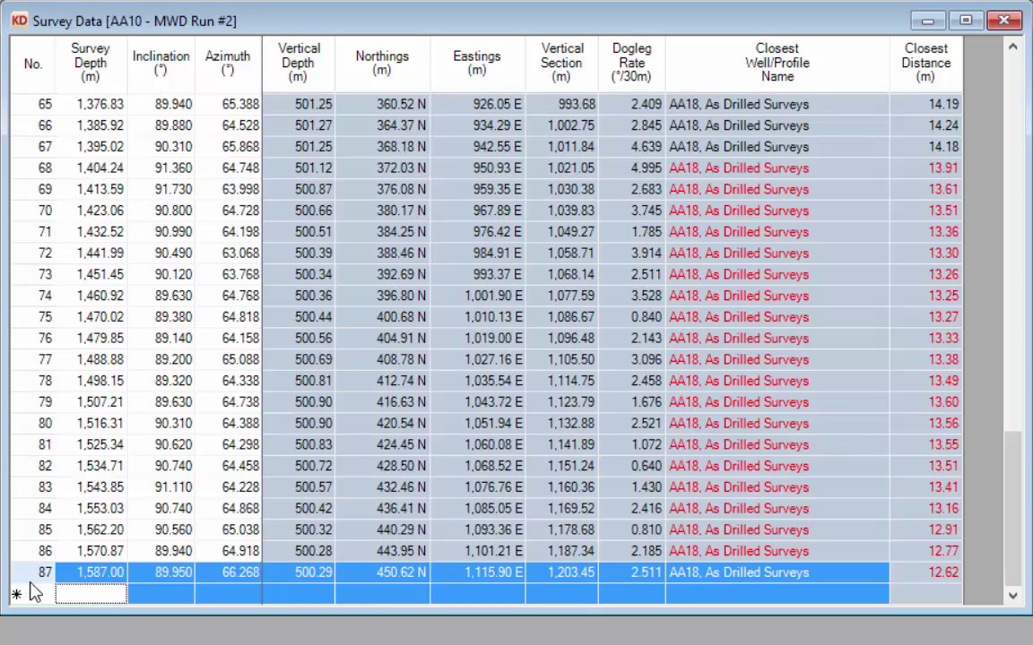
pyautogui.click(98, 586)
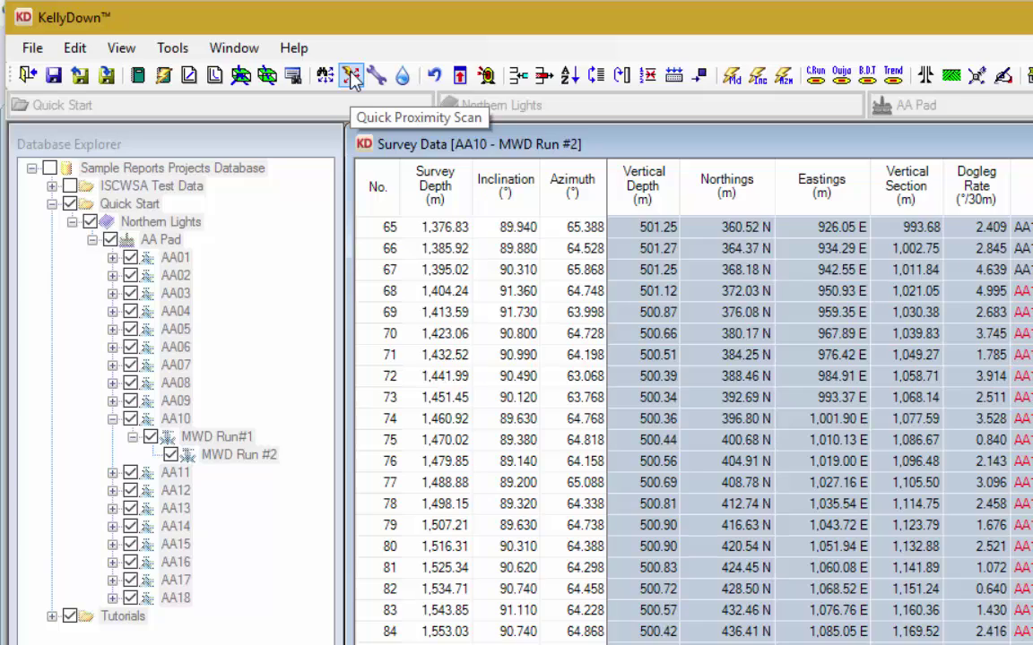
# Step: Run a quick proximity scan on AA10 MWD Run #2 and inspect its 800 m ladder plot
pyautogui.click(353, 79)
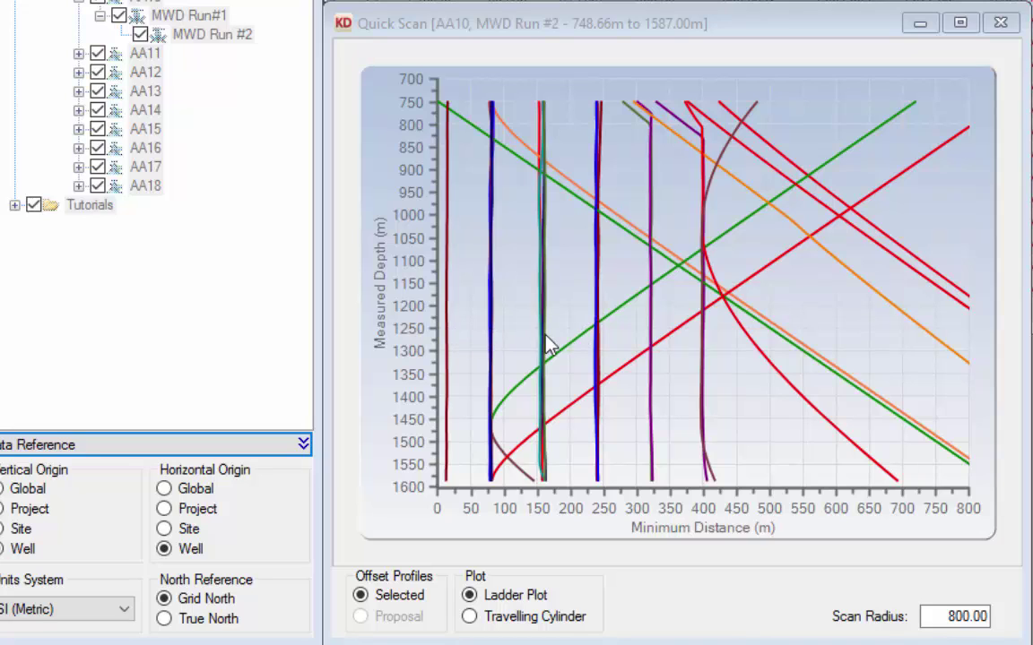
pyautogui.click(601, 361)
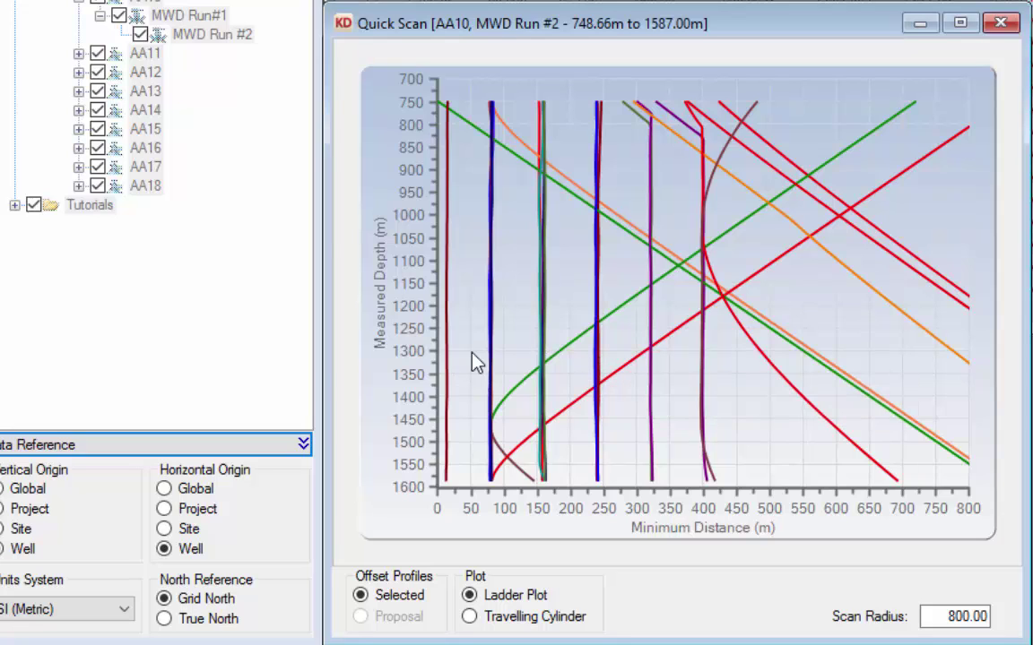
pyautogui.moveTo(601, 370)
pyautogui.moveTo(446, 490)
# Step: Change the Quick Scan radius from 800 m to 100.00 m
pyautogui.moveTo(966, 617); pyautogui.dragTo(945, 617)
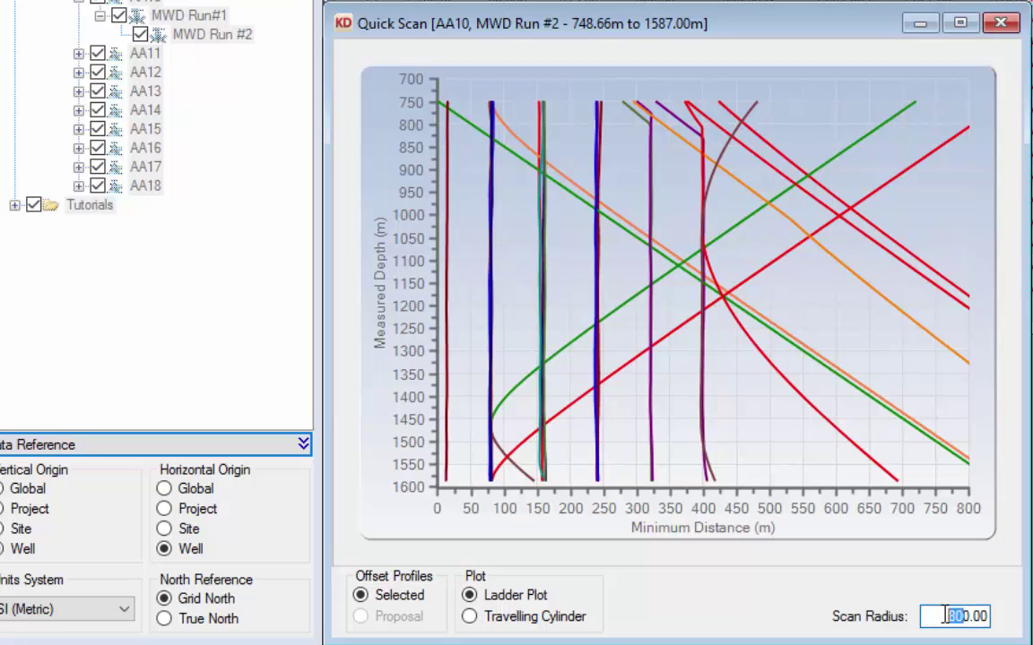
pyautogui.write('10')
pyautogui.press('Tab')
pyautogui.moveTo(508, 487)
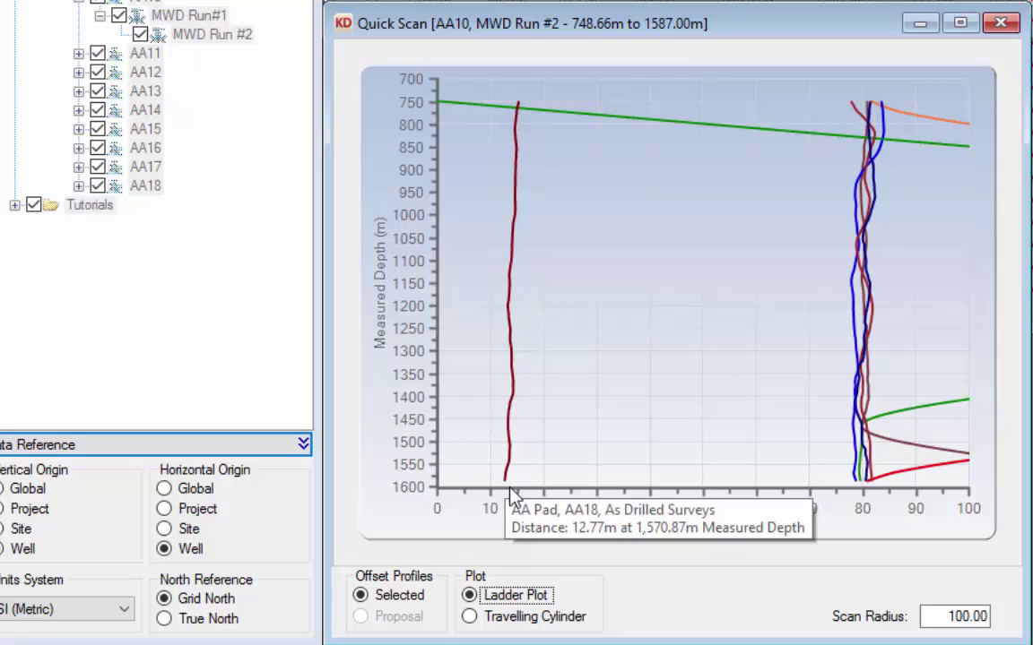
# Step: Switch to a Grid North travelling cylinder plot and read AA18's distance of about 13–15 m
pyautogui.click(500, 619)
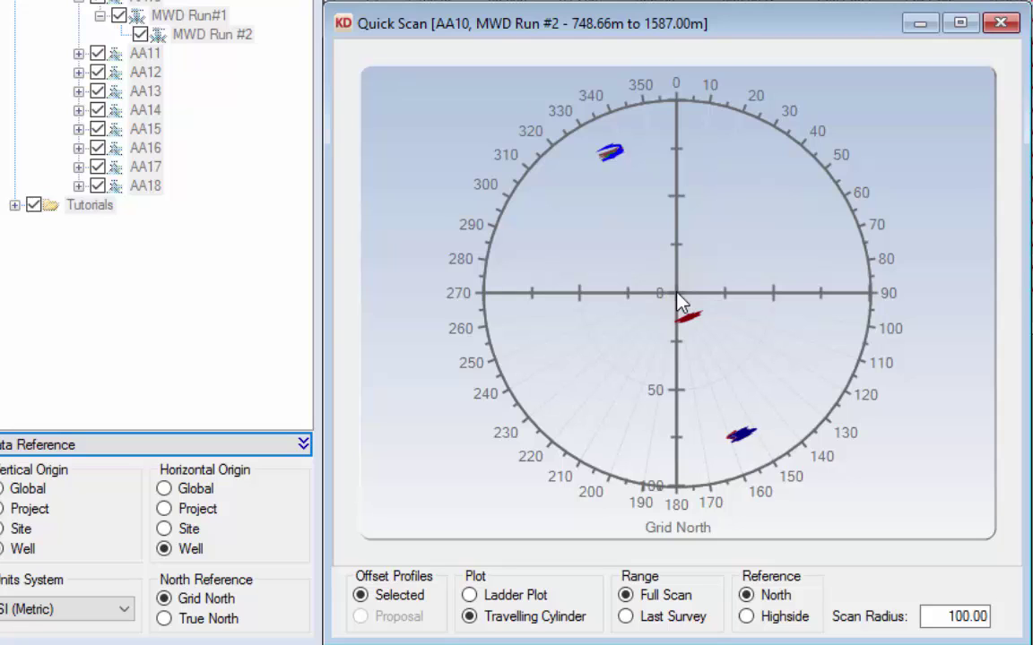
pyautogui.moveTo(614, 155)
pyautogui.moveTo(735, 434)
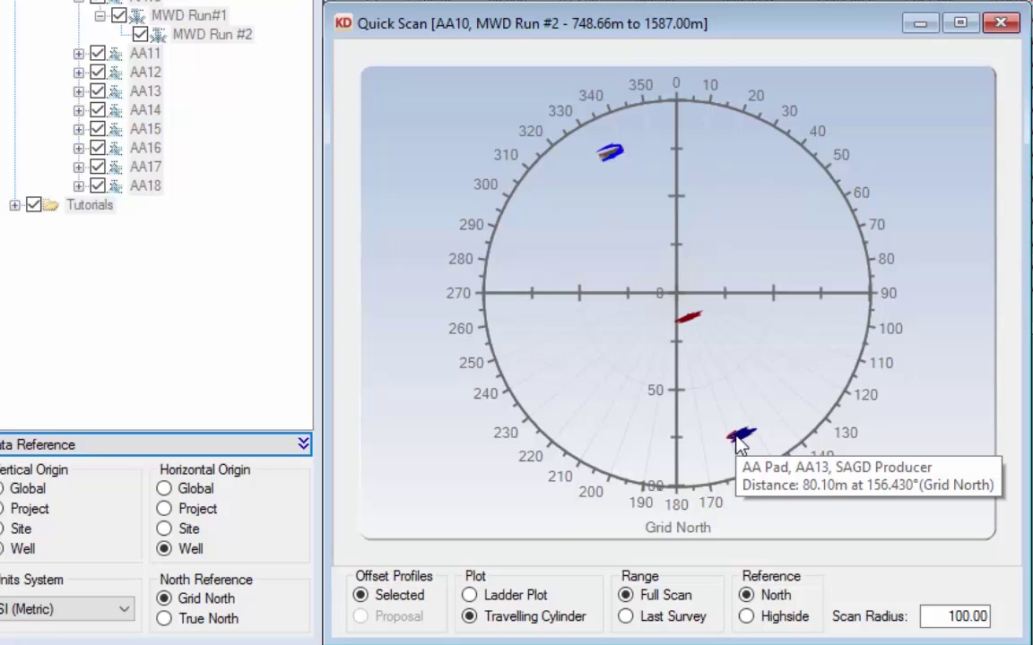
pyautogui.moveTo(692, 327)
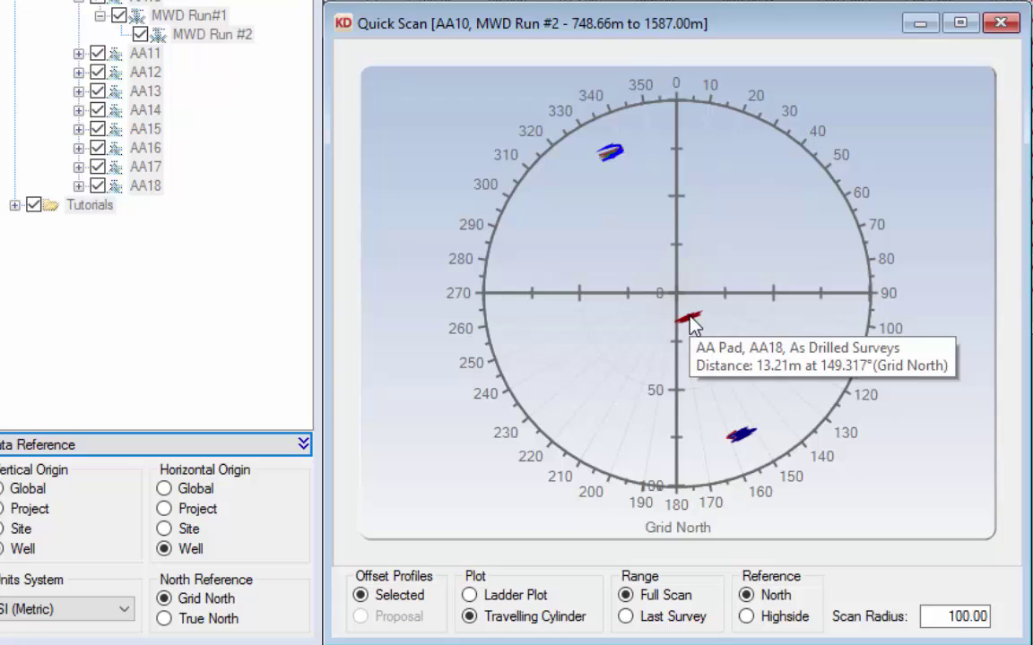
# Step: Reference the travelling cylinder to Highside and limit it to the last survey at 1,587 m
pyautogui.click(743, 619)
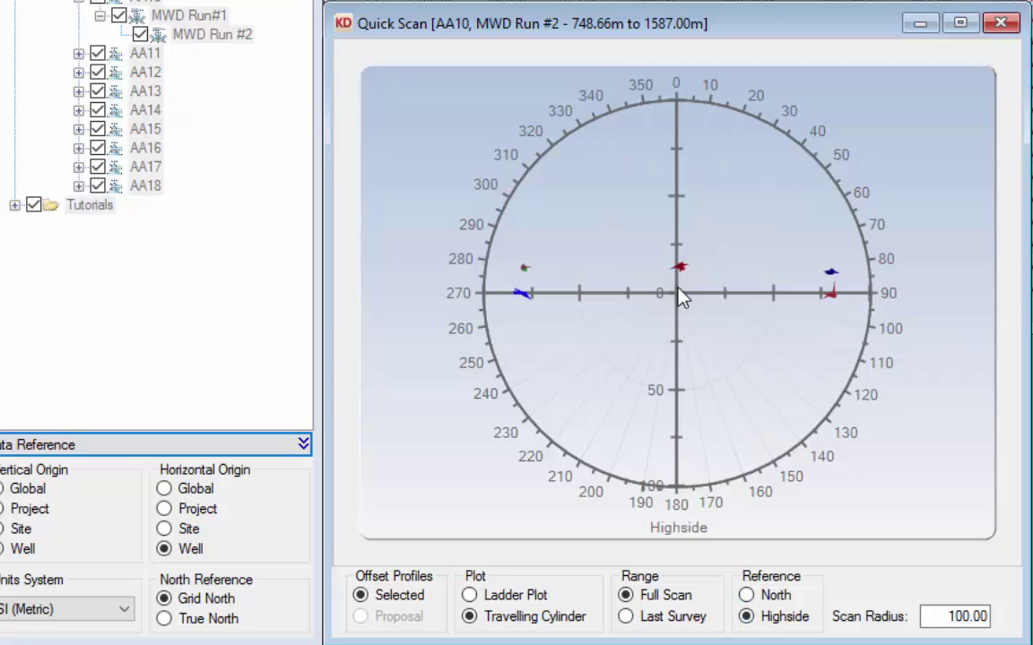
pyautogui.moveTo(681, 269)
pyautogui.click(646, 620)
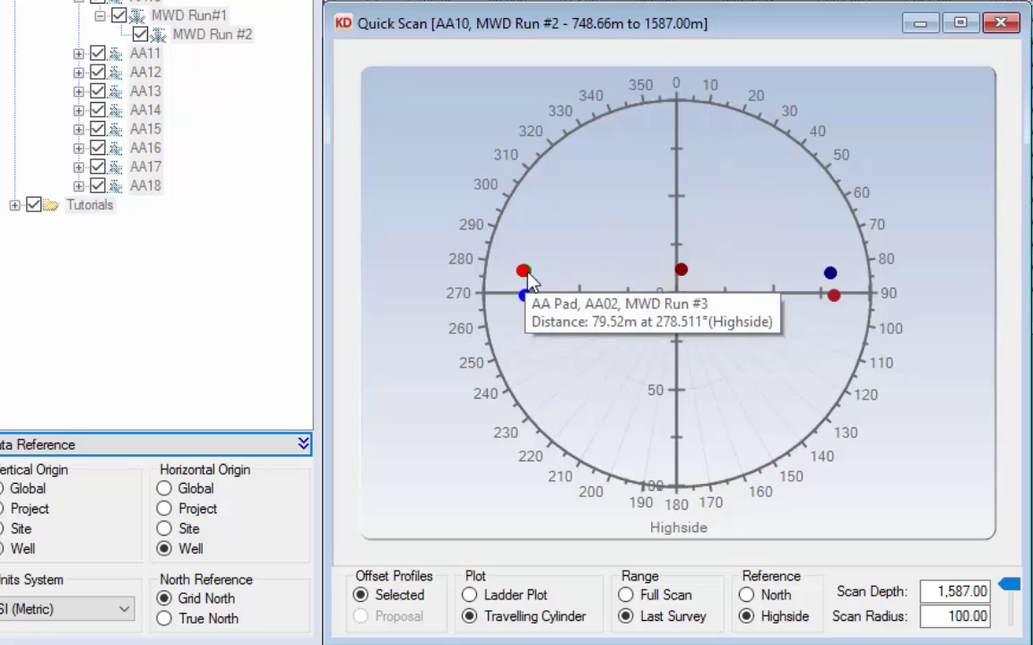
# Step: Move the scan depth shallower, then back to 972.00 m, reading offset-well distances at each depth
pyautogui.moveTo(528, 304)
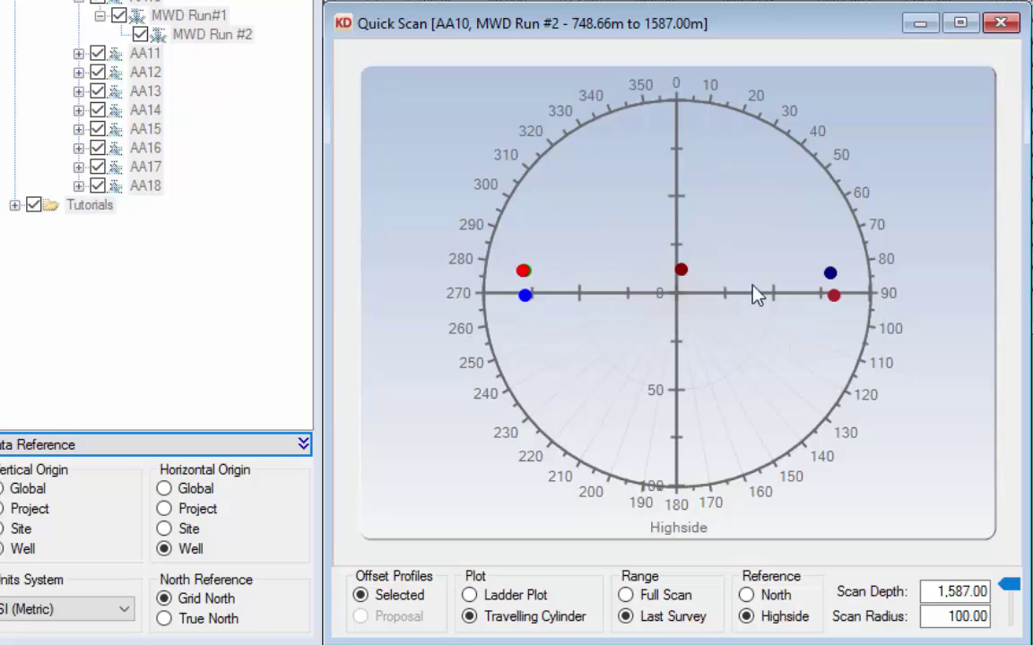
pyautogui.moveTo(832, 279)
pyautogui.moveTo(1010, 590); pyautogui.dragTo(1015, 639)
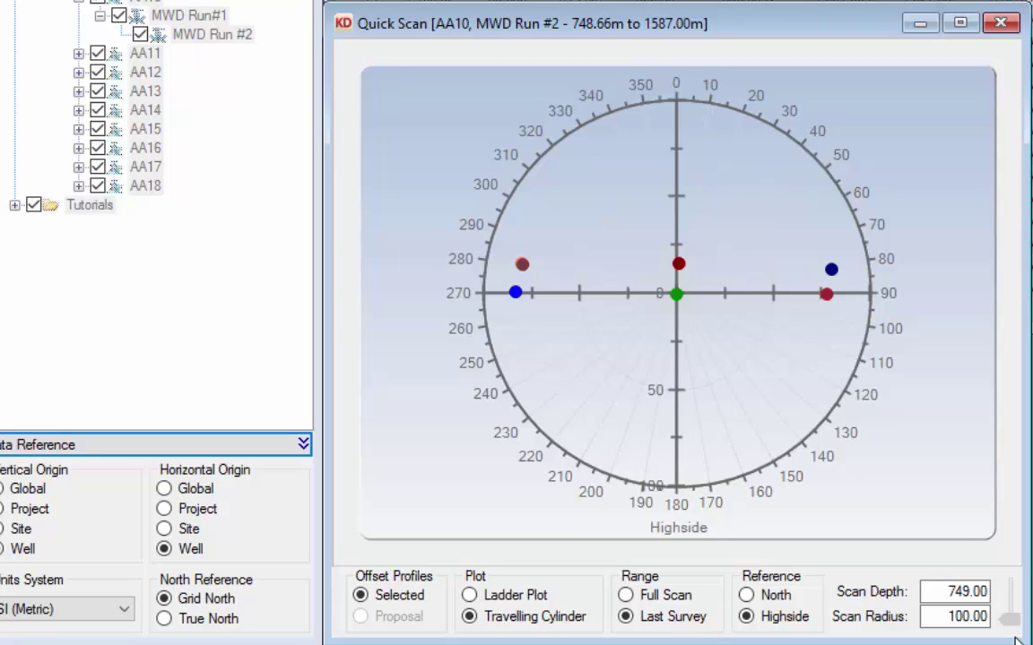
pyautogui.moveTo(682, 267)
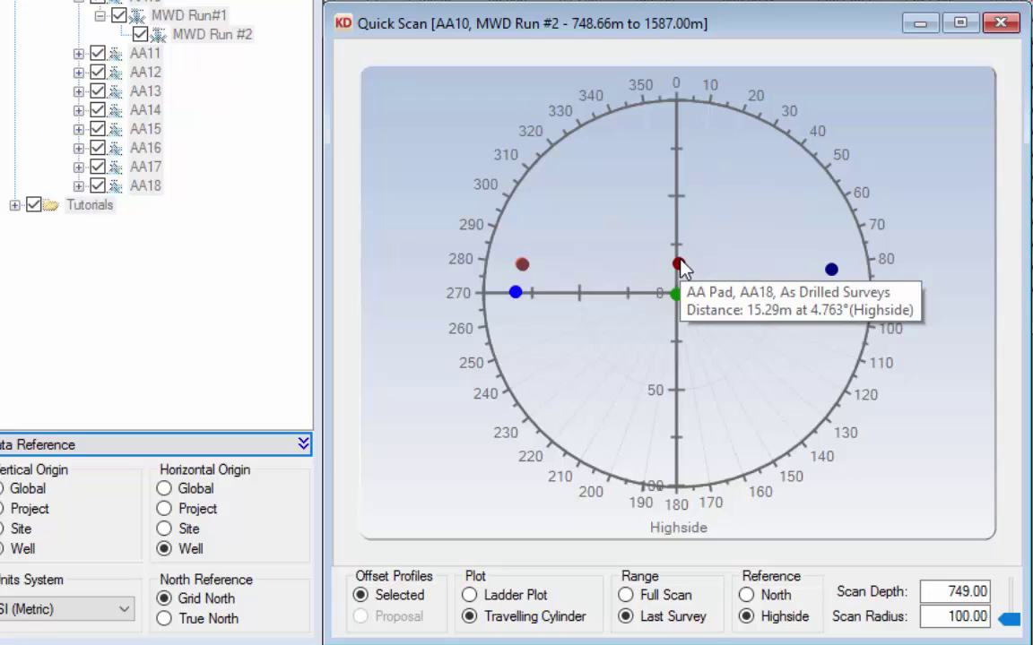
pyautogui.moveTo(1010, 620); pyautogui.dragTo(1010, 585)
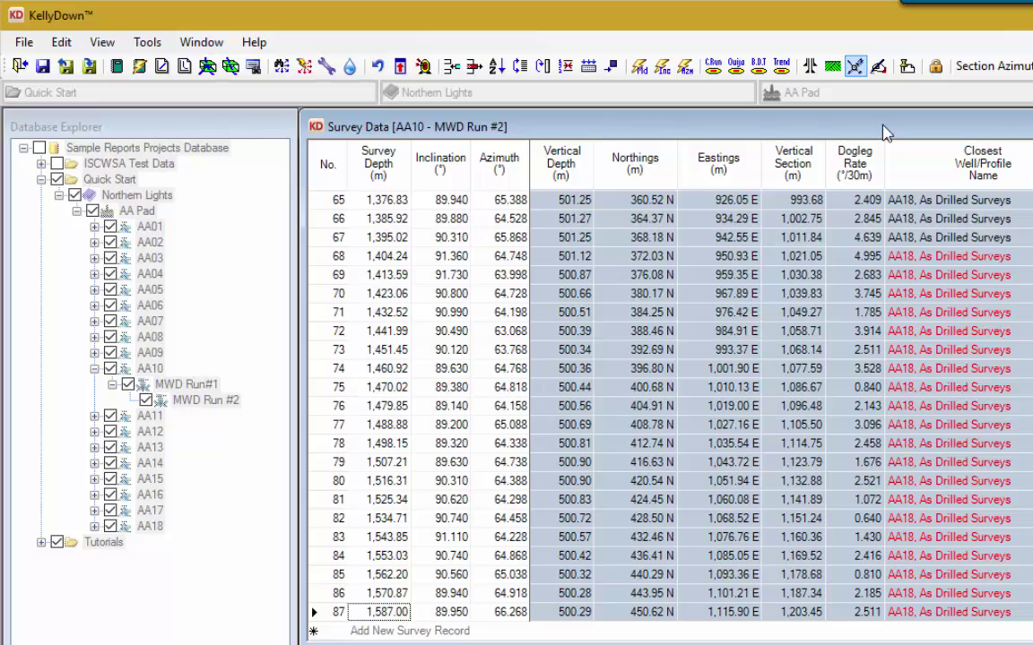
# Step: Open Proximity Scan Options for AA10 – MWD Run #2, spanning 748.66–1,587.00 m
pyautogui.click(856, 67)
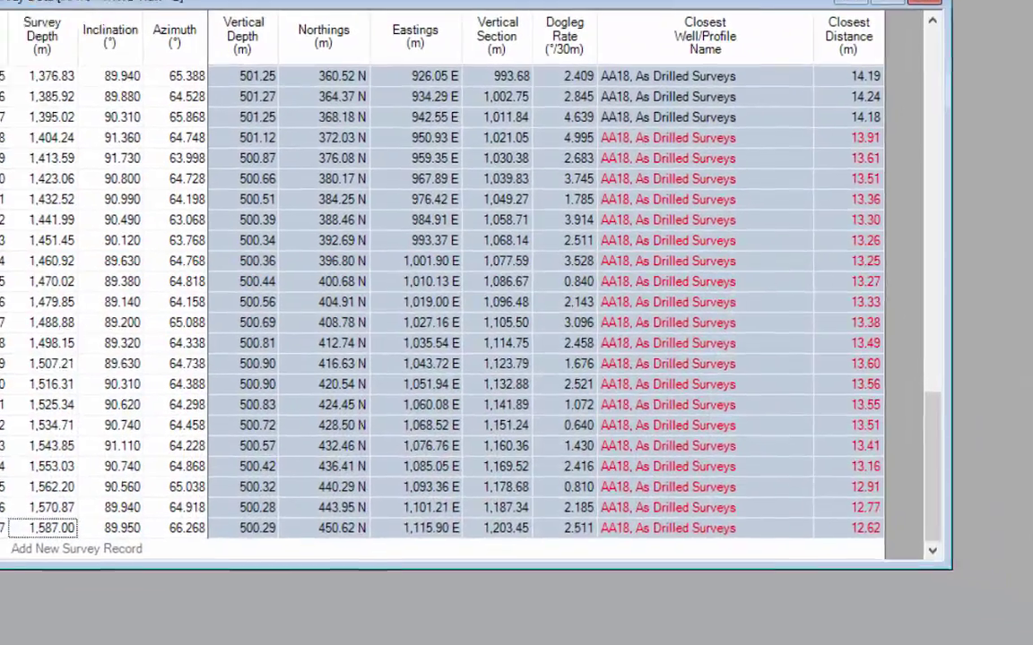
pyautogui.click(282, 69)
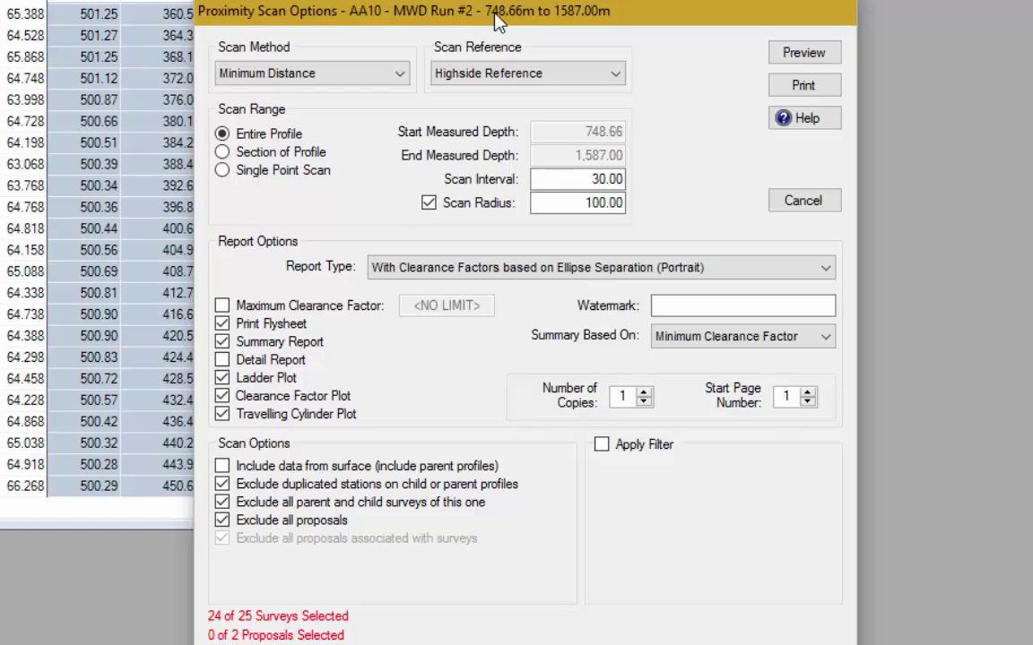
pyautogui.click(303, 74)
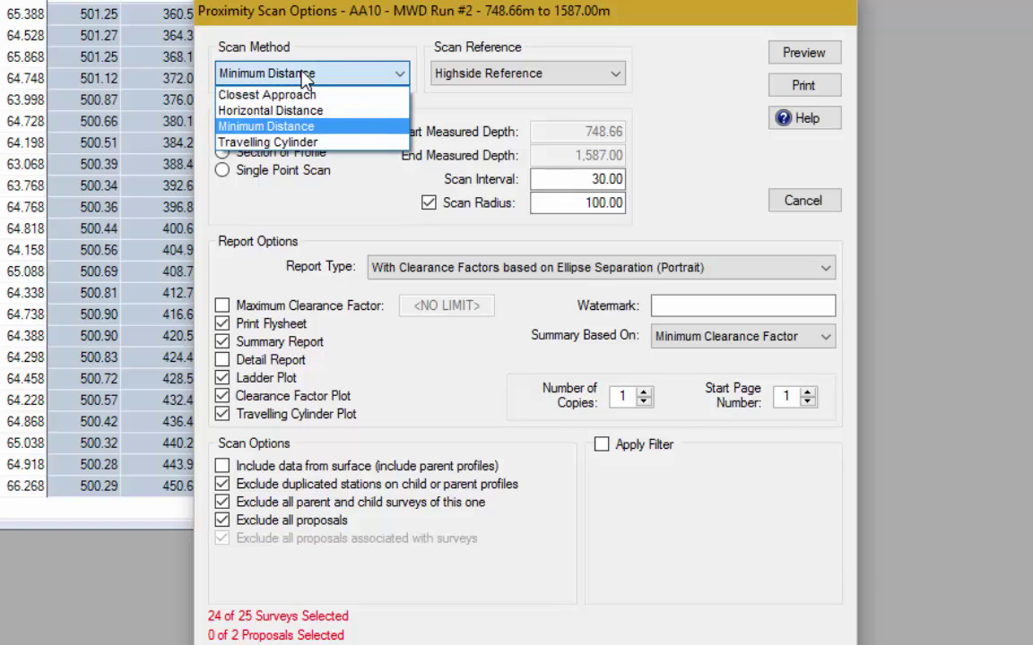
pyautogui.click(303, 77)
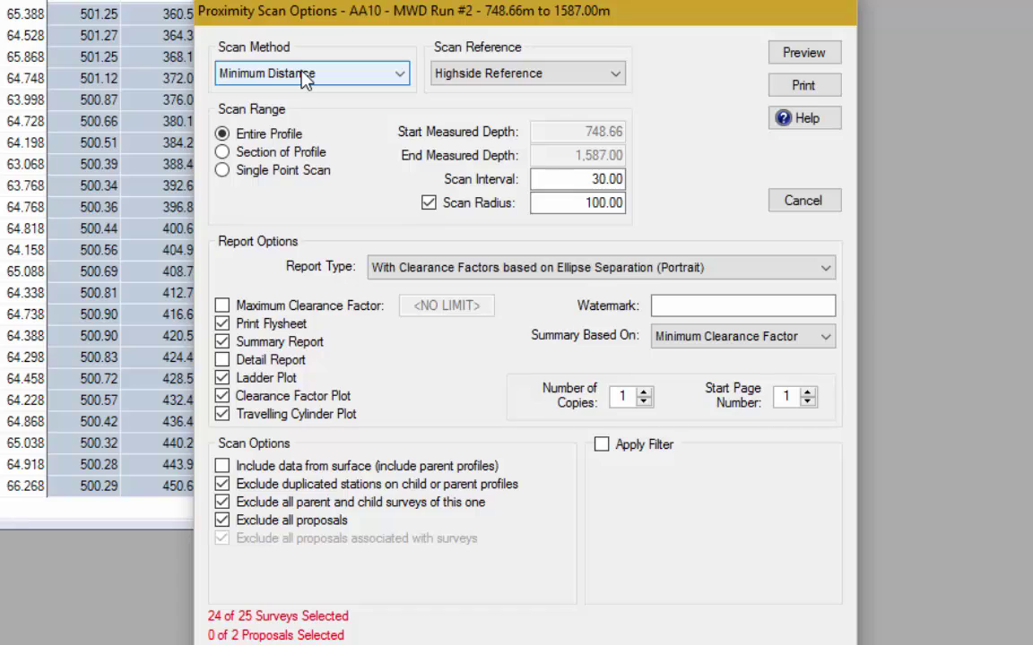
pyautogui.click(491, 77)
pyautogui.click(492, 76)
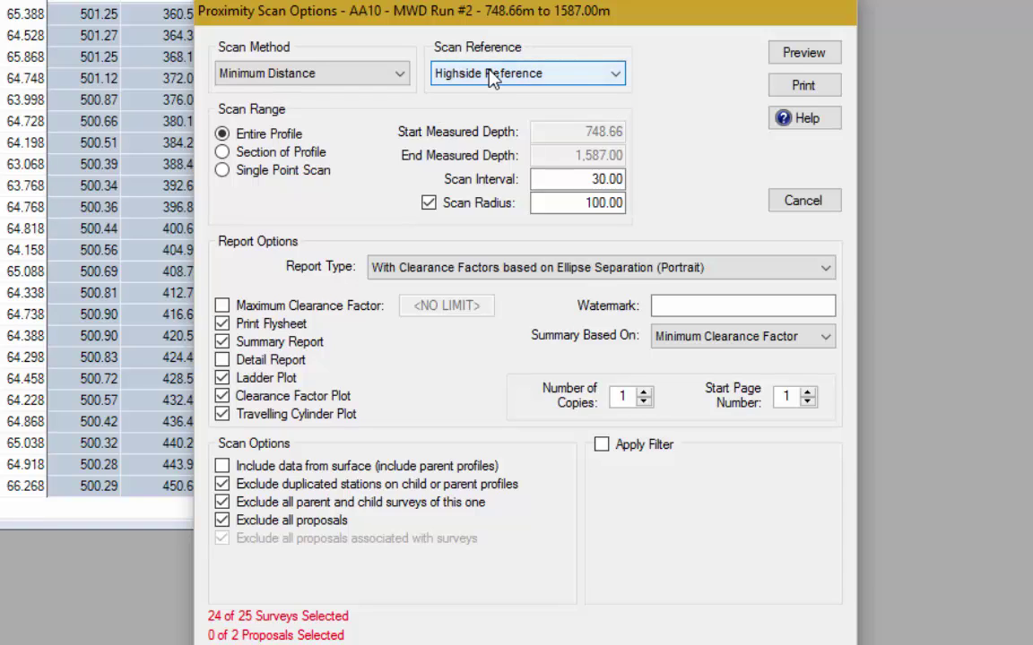
pyautogui.click(492, 76)
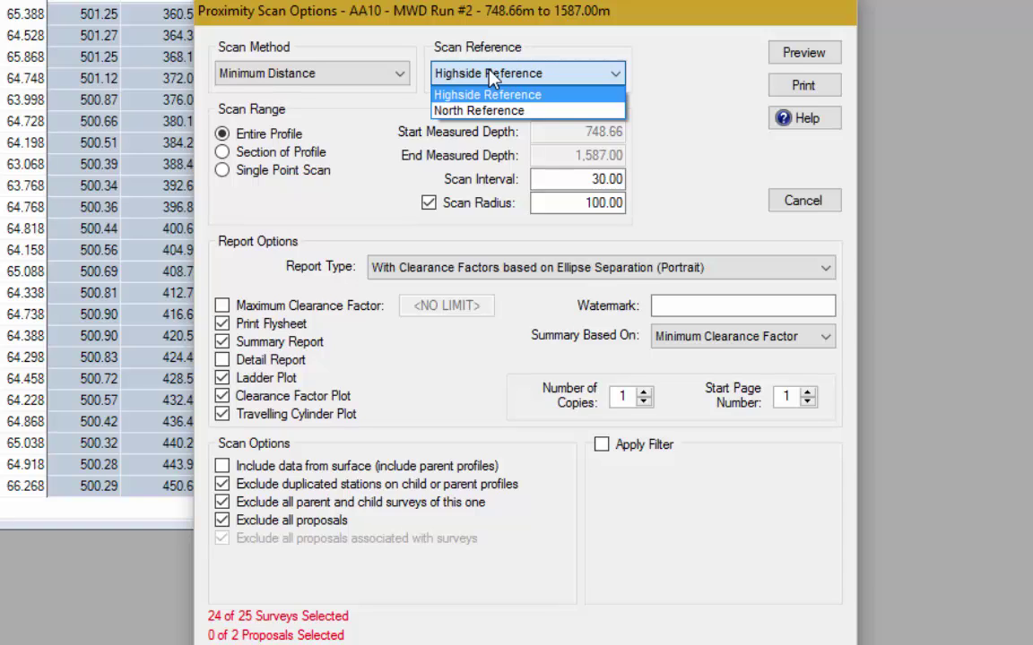
pyautogui.click(491, 78)
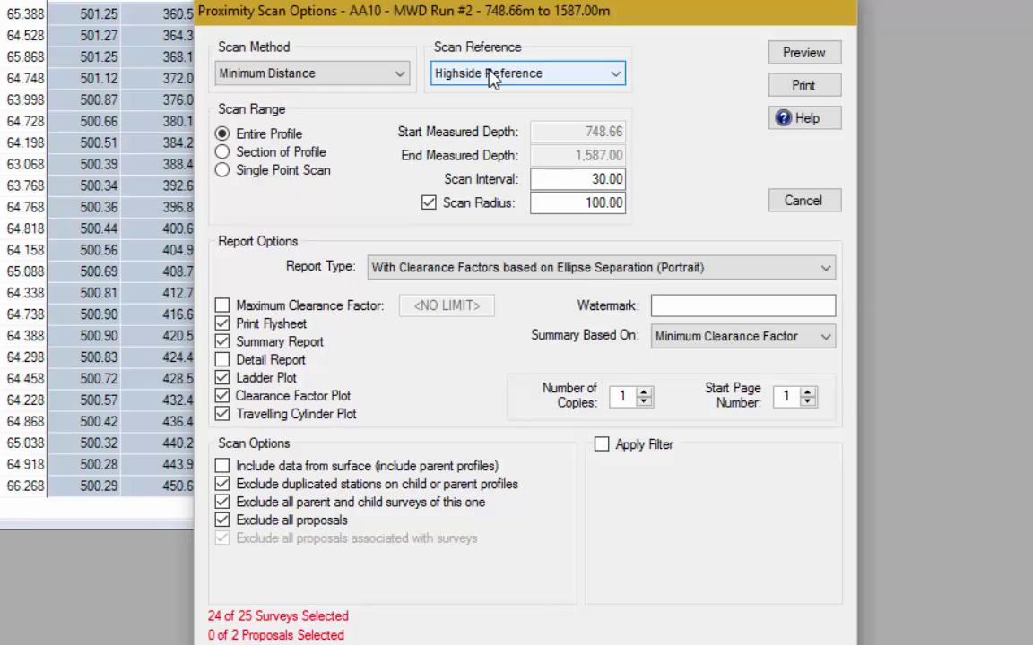
# Step: Try Section of Profile and Single Point, then keep Entire Profile with 30.00 m interval and 100.00 m radius
pyautogui.click(272, 158)
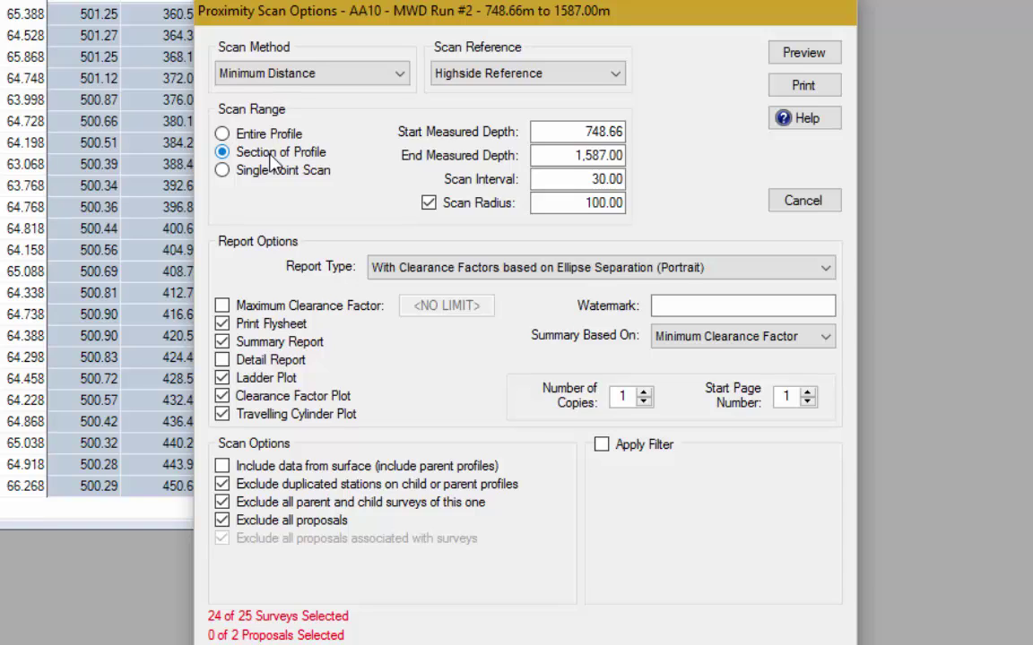
pyautogui.click(256, 172)
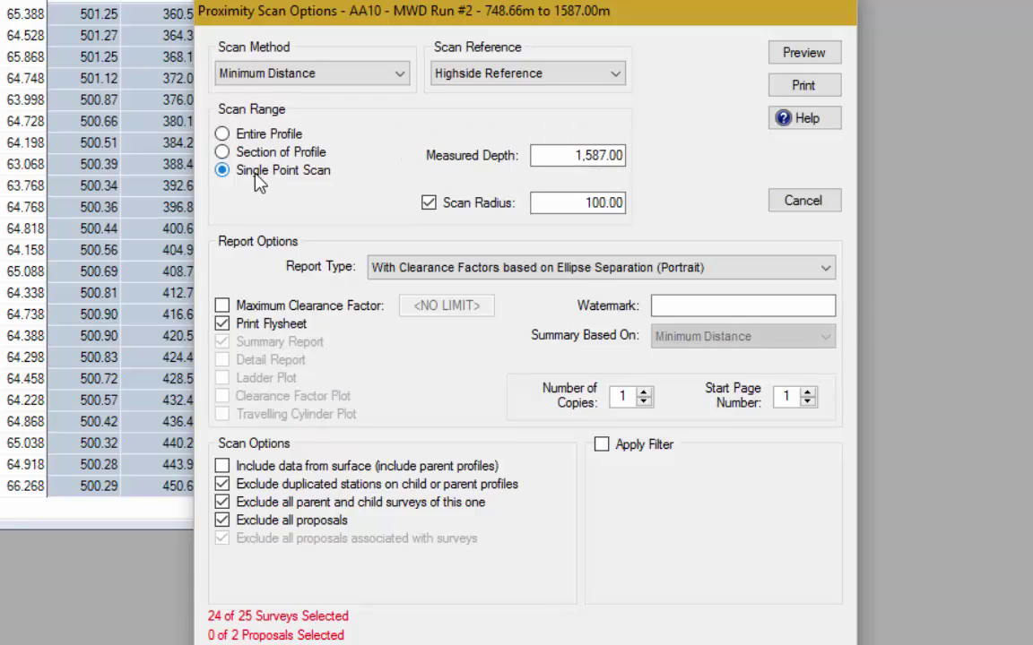
pyautogui.click(254, 137)
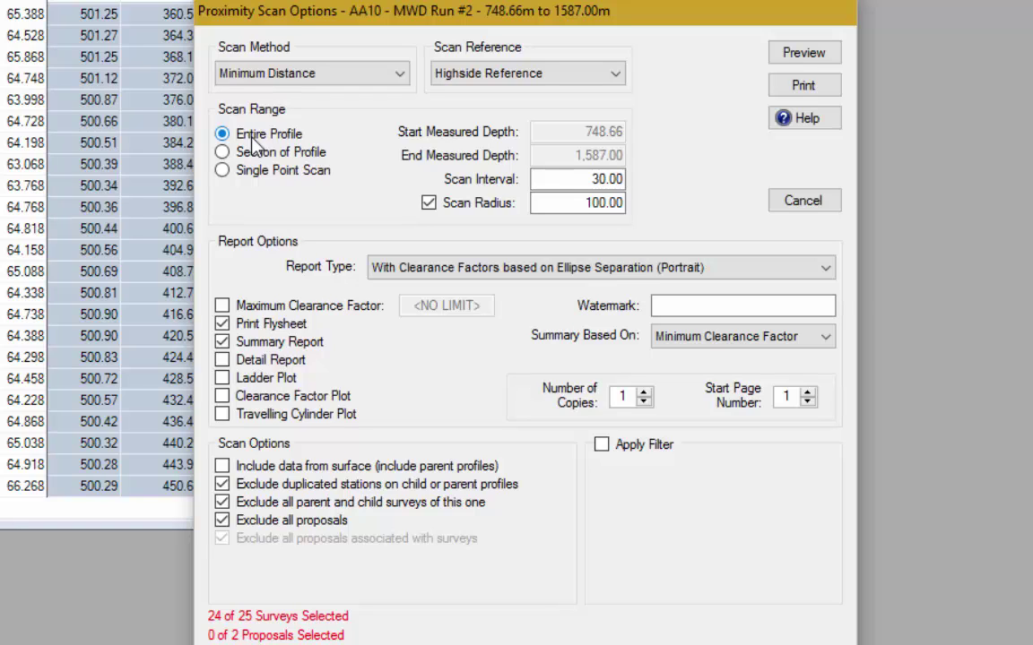
pyautogui.click(573, 179)
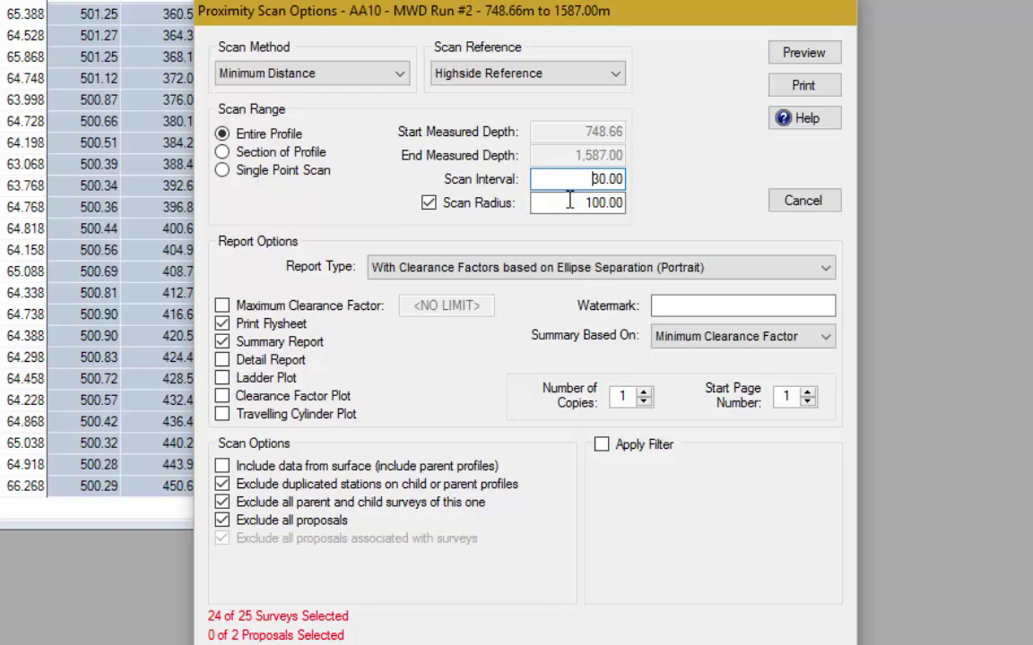
pyautogui.click(572, 203)
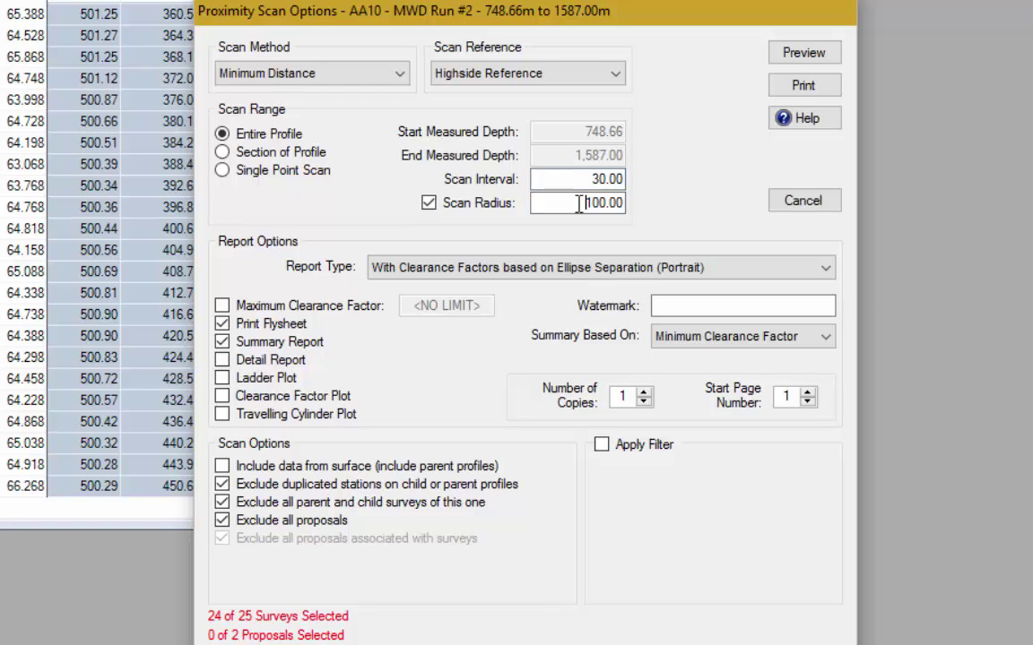